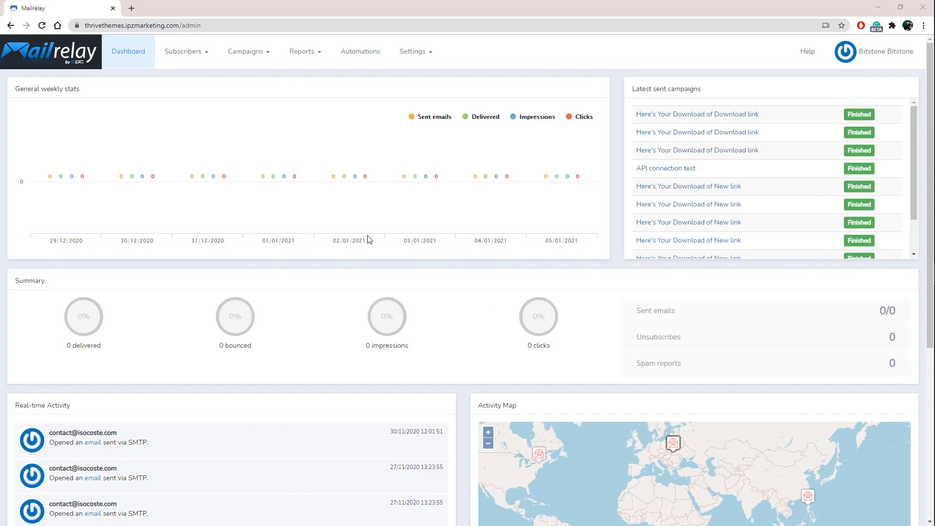
Create a new API key for the preselected user in the Mailrelay settings, then select the account's web address.
click(426, 55)
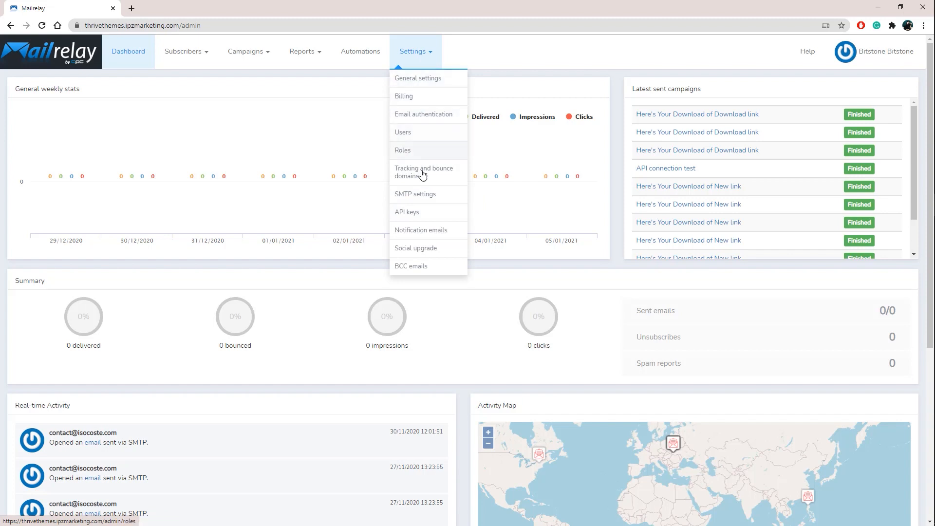
click(422, 216)
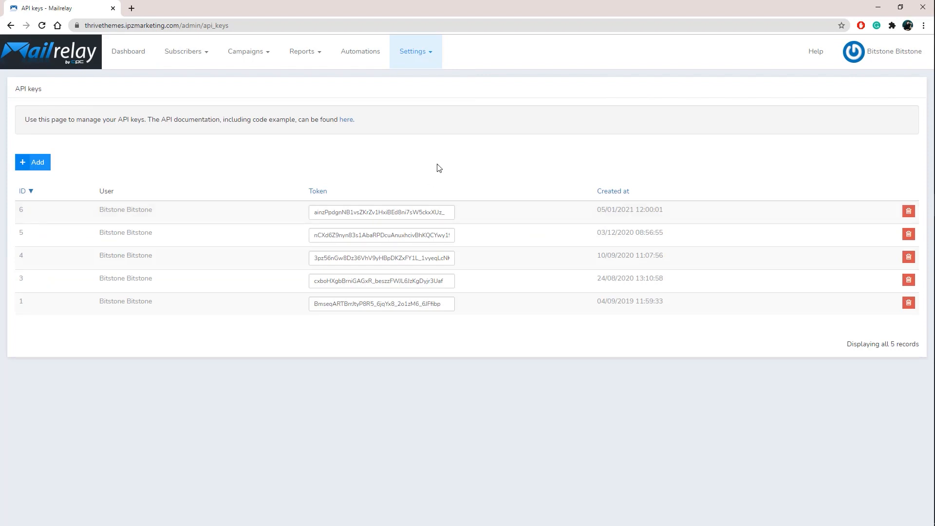
click(42, 166)
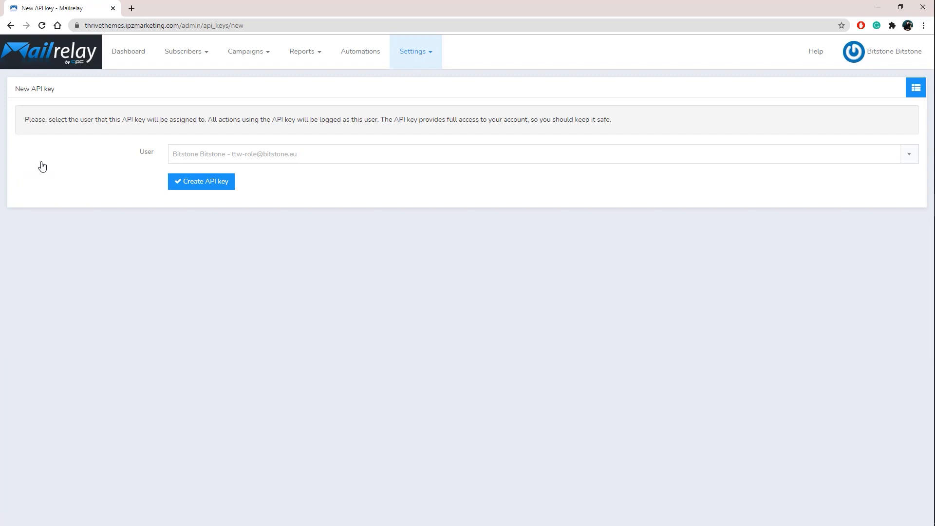
click(210, 190)
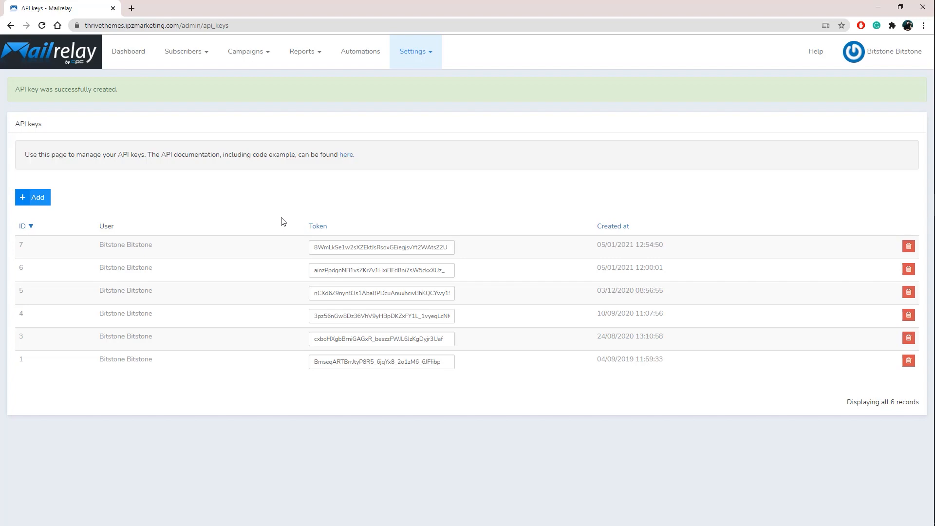
click(162, 25)
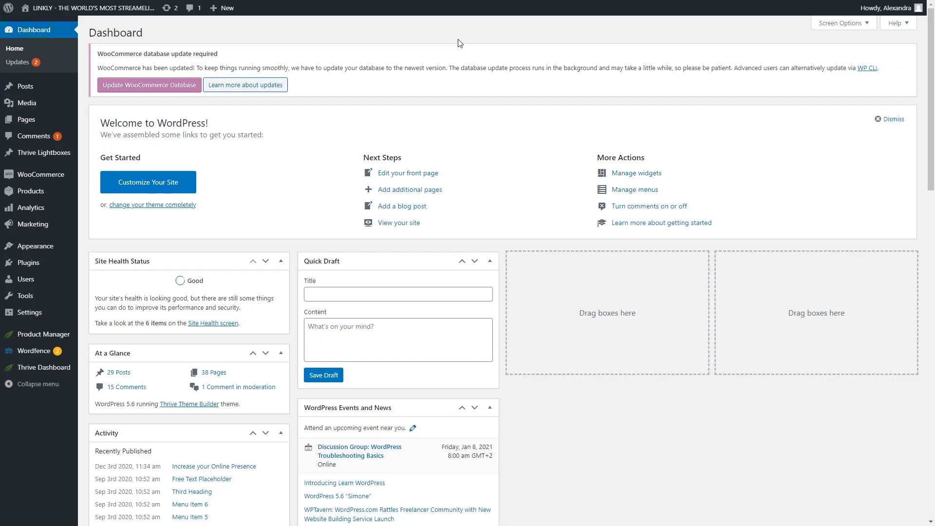
Switch to the WordPress admin and open the API Connections manager from the Thrive Dashboard.
click(46, 369)
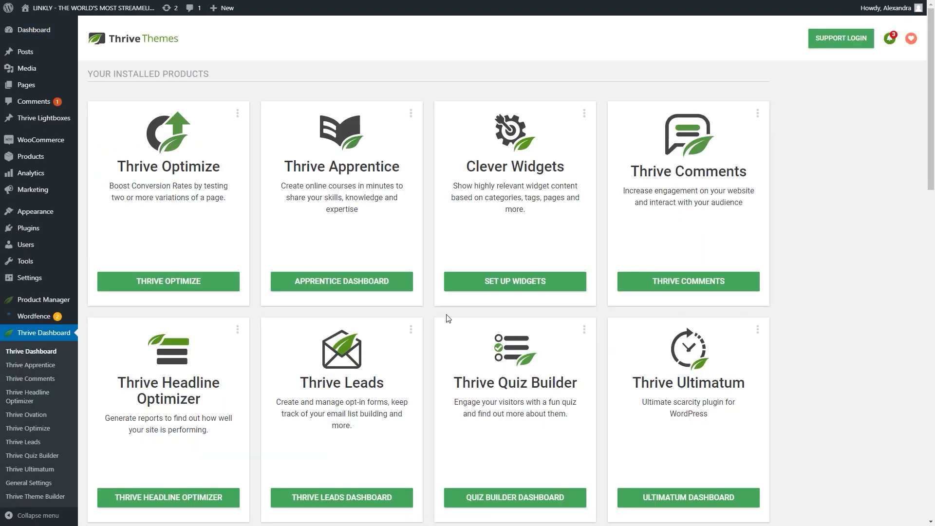
scroll(463, 387, down, 4)
scroll(463, 387, down, 5)
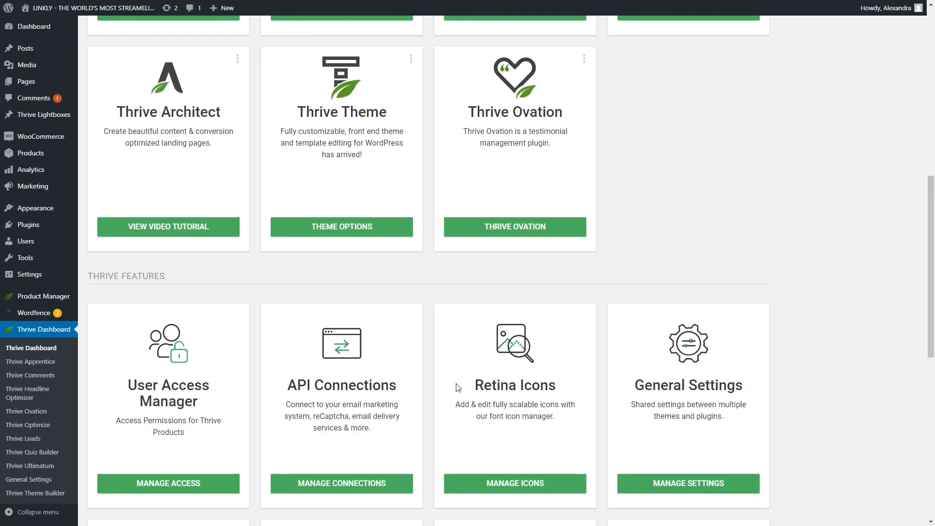
scroll(355, 386, down, 1)
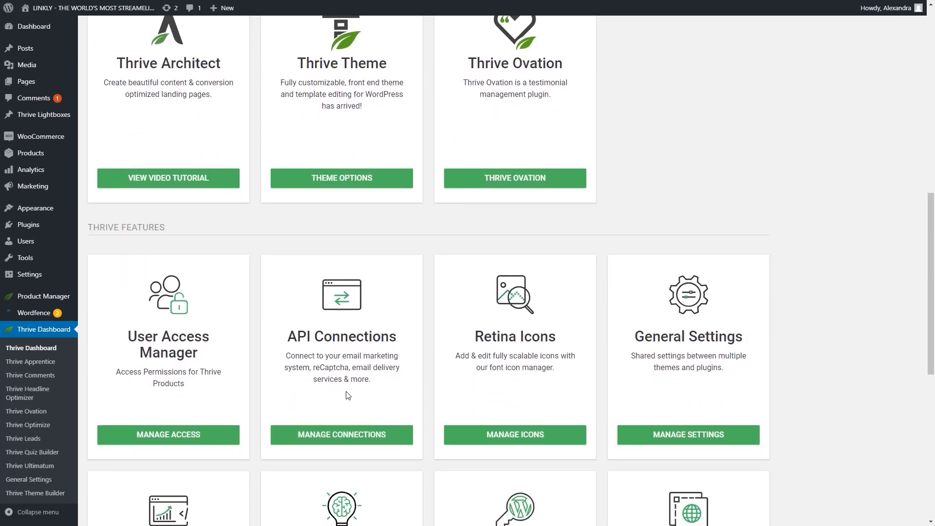
click(361, 440)
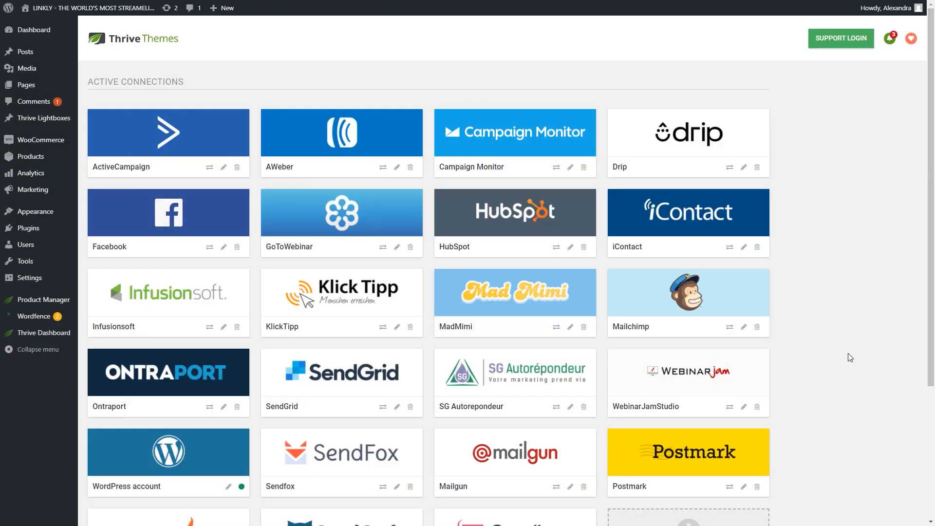
Start a new API connection and choose MailRelay by searching the app list for "mail".
scroll(851, 357, down, 3)
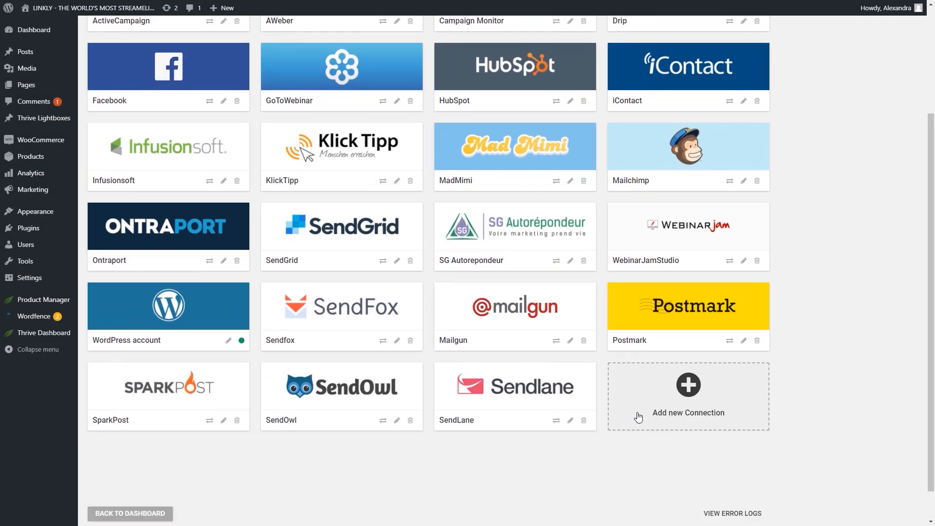
click(696, 394)
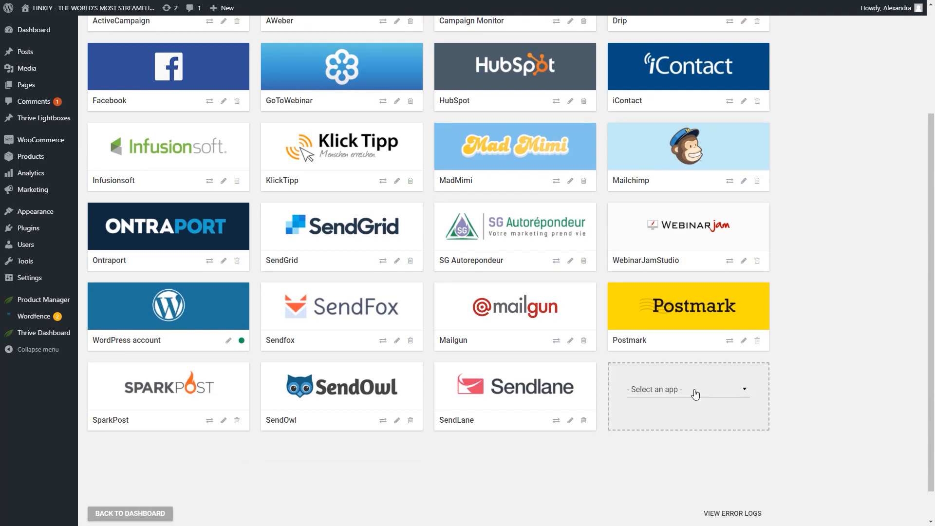
click(728, 393)
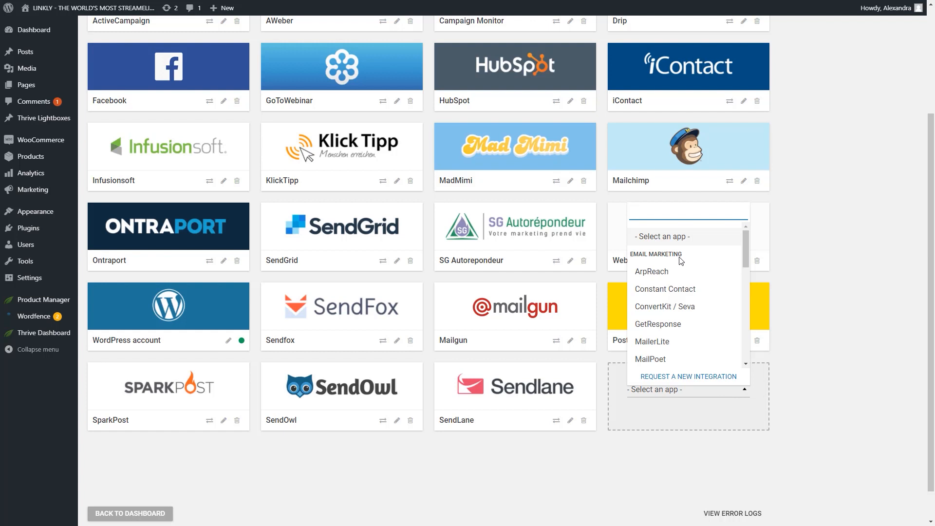
scroll(682, 273, down, 5)
scroll(689, 292, up, 5)
text(mail)
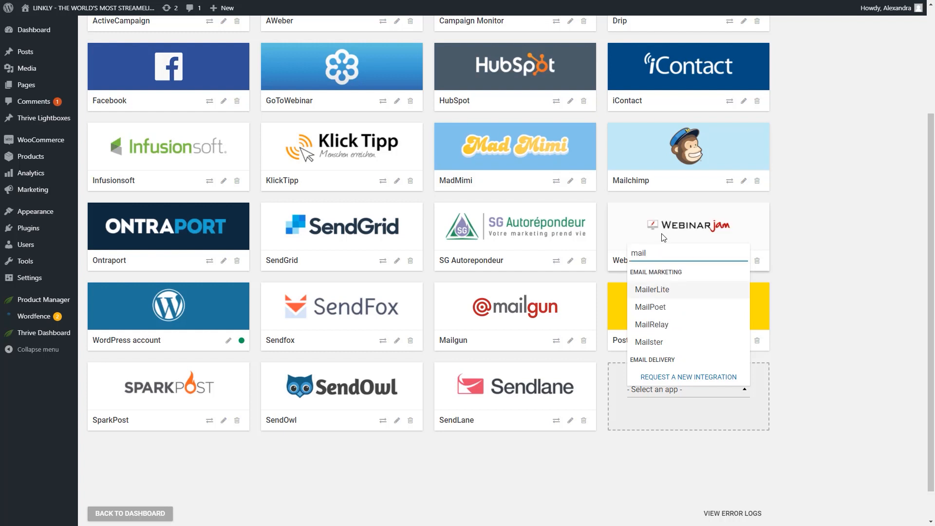
click(667, 331)
Enter the account's API URL and API key, keep the Transactional Email Service at No, and complete the MailRelay connection.
scroll(808, 351, down, 3)
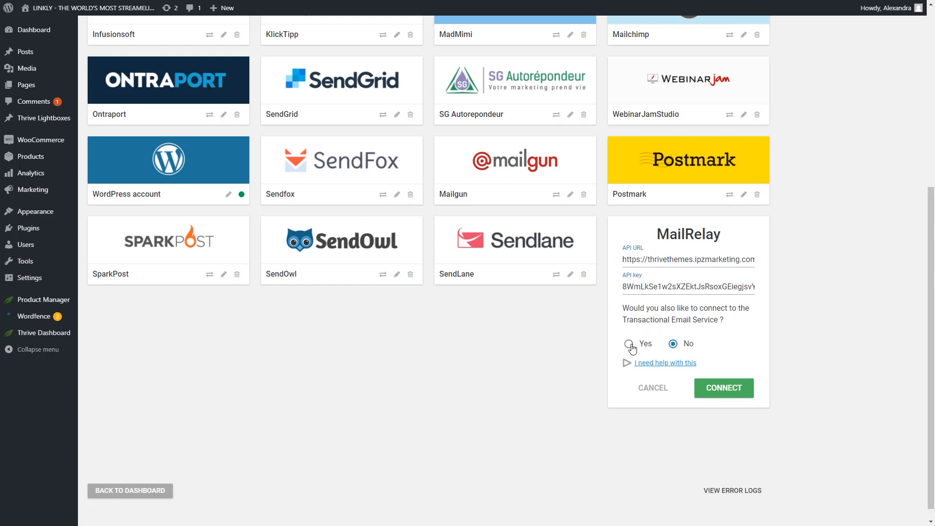
click(724, 388)
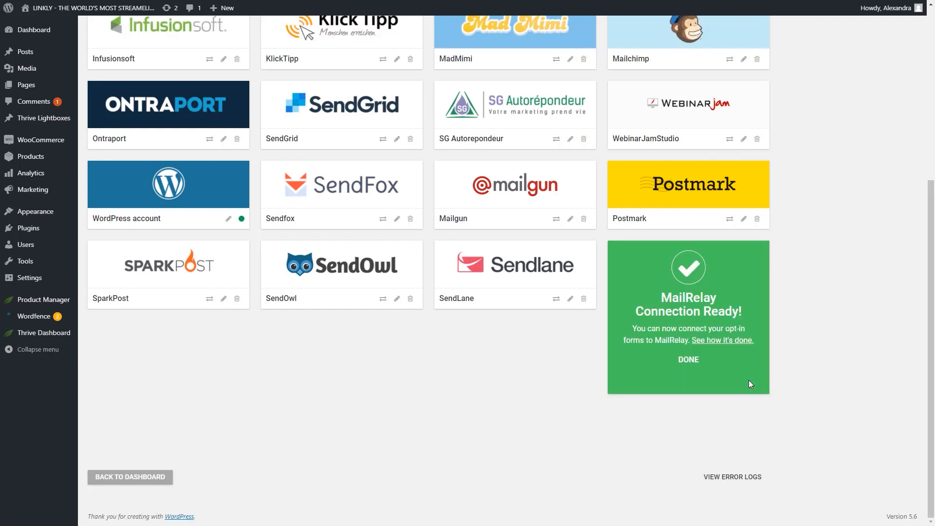
click(689, 362)
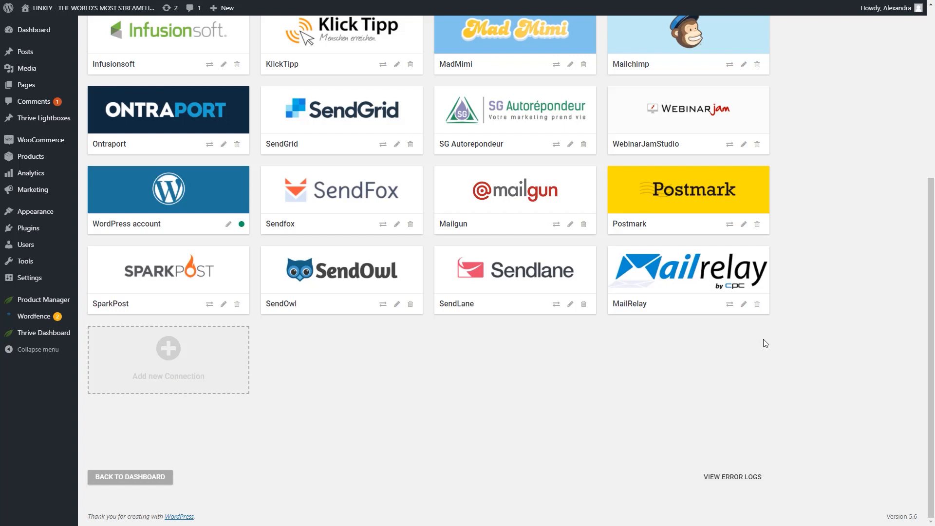
Open "Campaign Page – get the freebie!" in Thrive Architect and insert a Lead Generation form with the Opt-in Form 10 template below the headline.
click(20, 86)
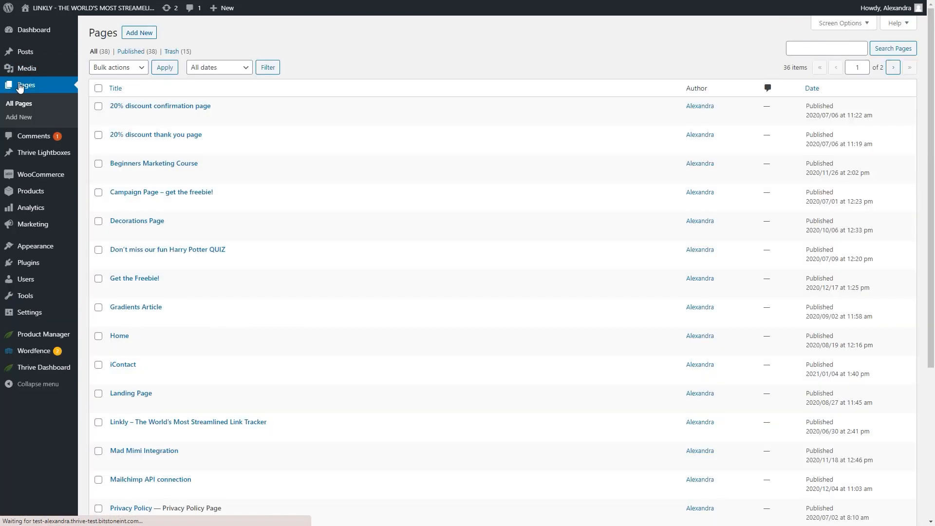
click(248, 203)
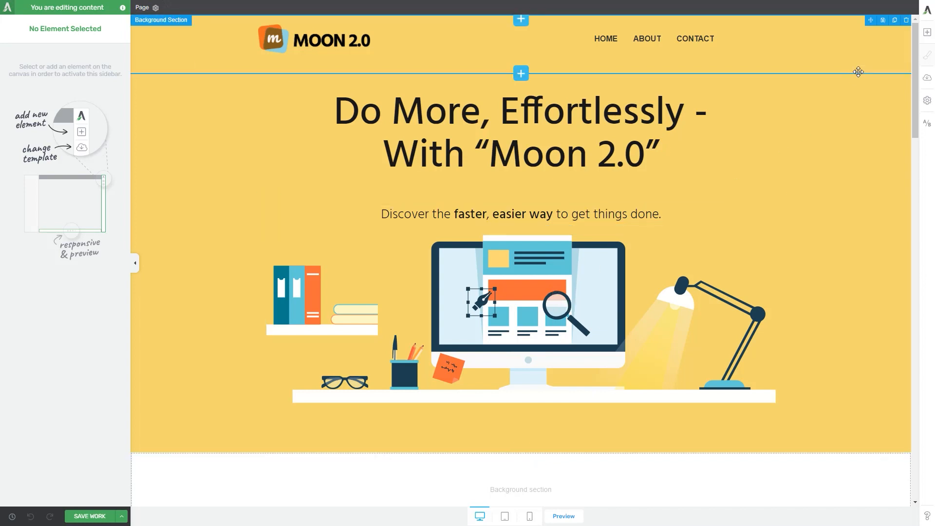
click(928, 32)
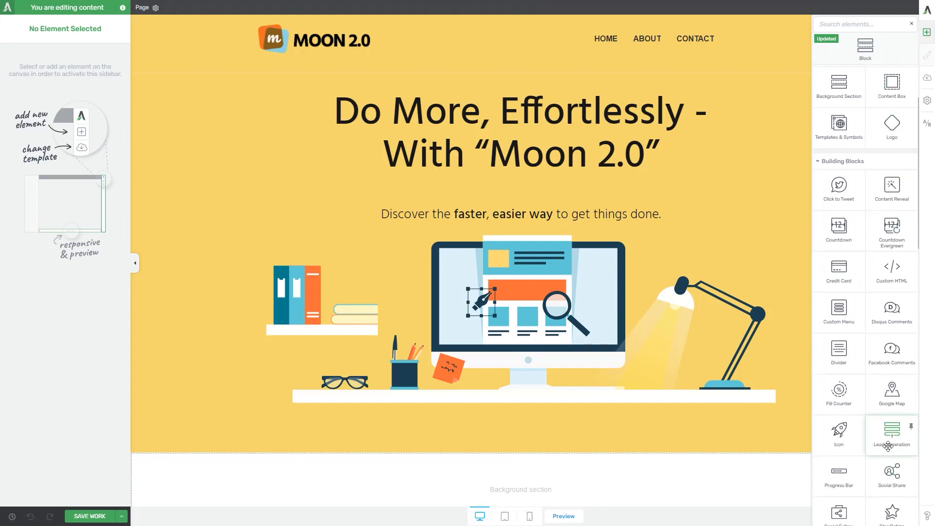
drag(888, 439, 558, 206)
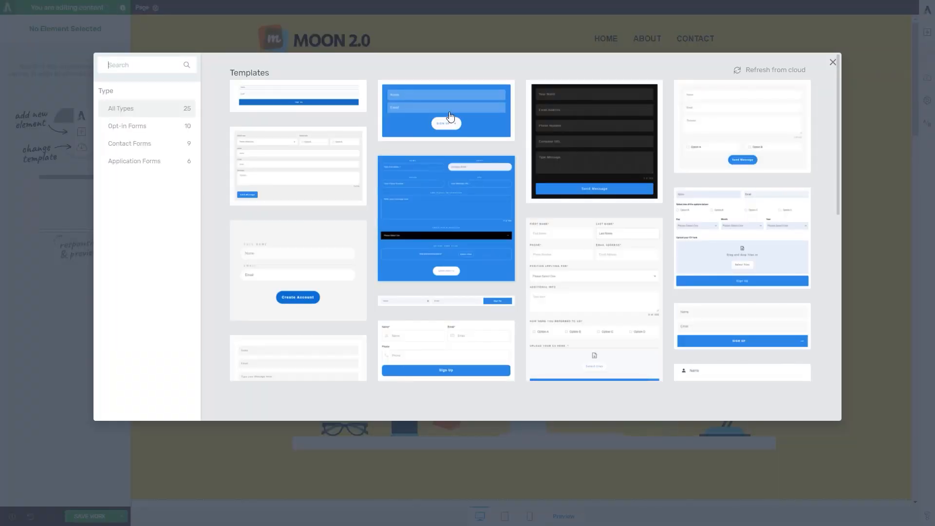
click(448, 116)
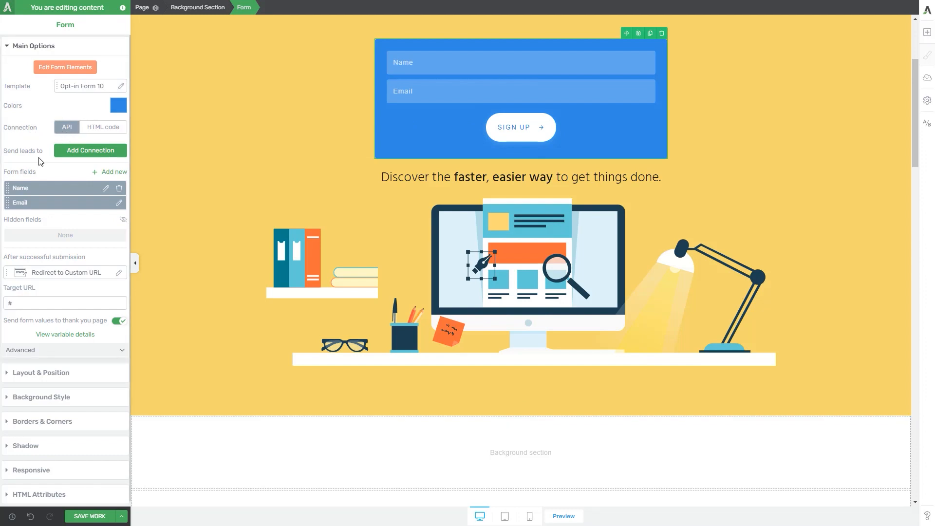
Connect the form to MailRelay through the API with Test Group as its mailing list.
click(71, 152)
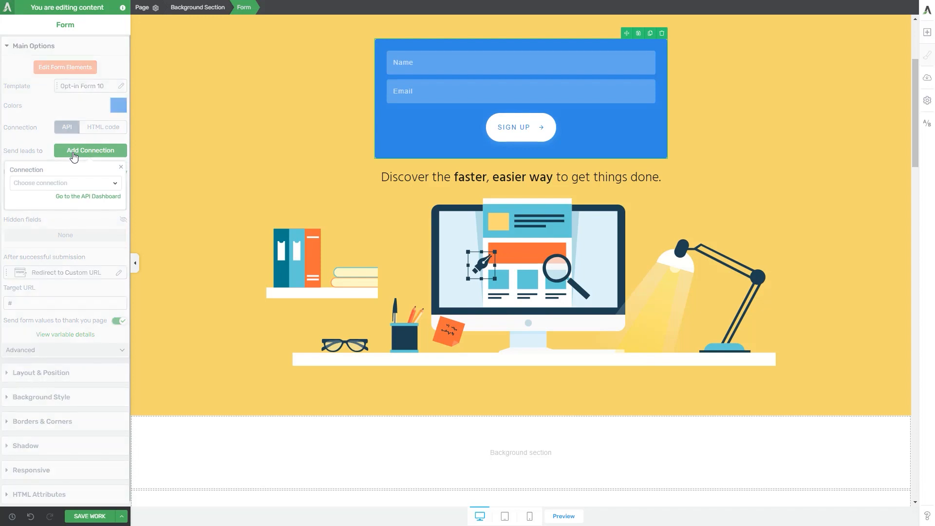
click(66, 187)
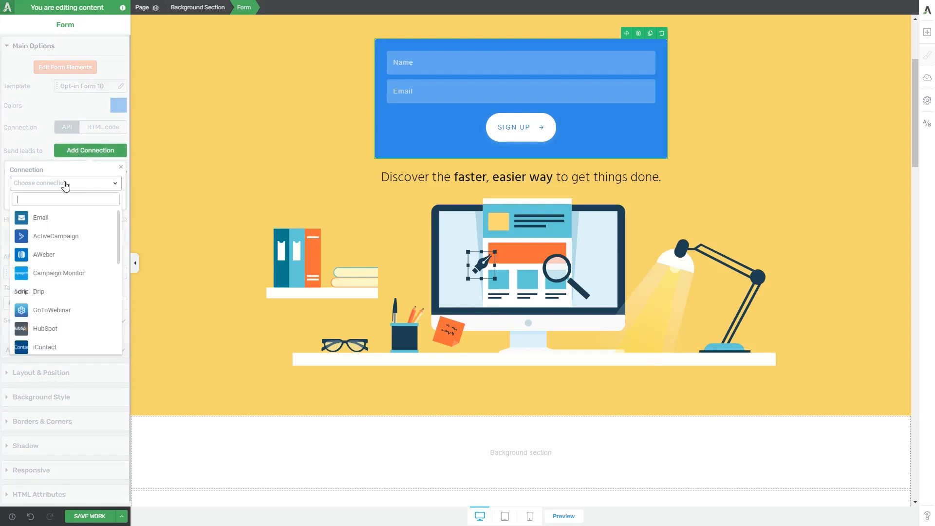
scroll(57, 251, down, 3)
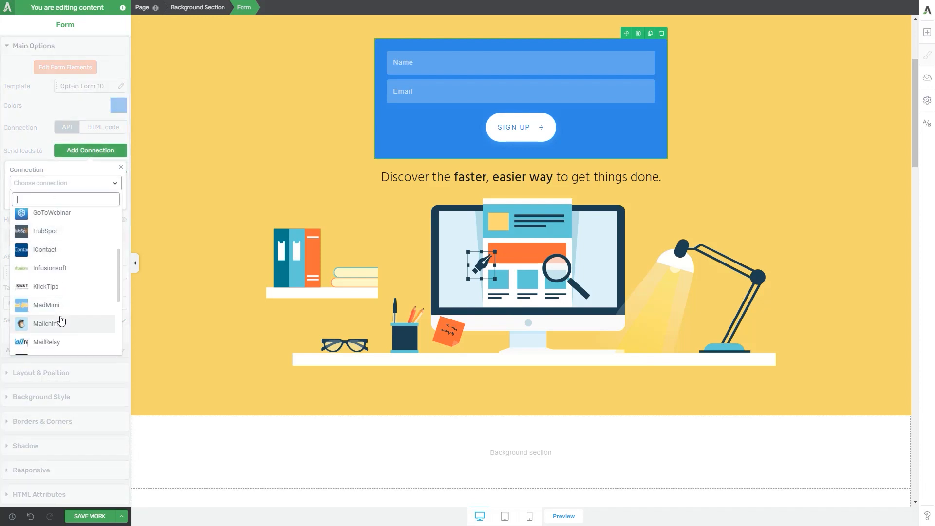
click(46, 343)
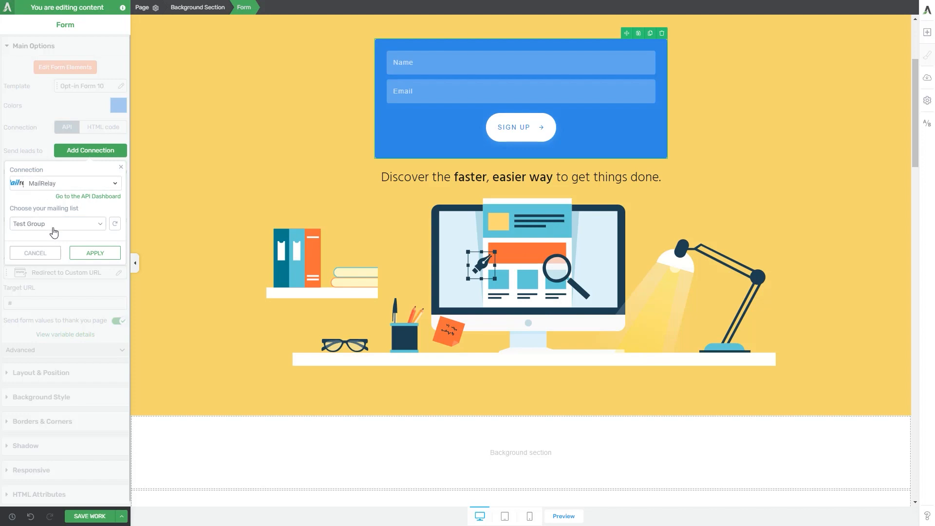
click(90, 253)
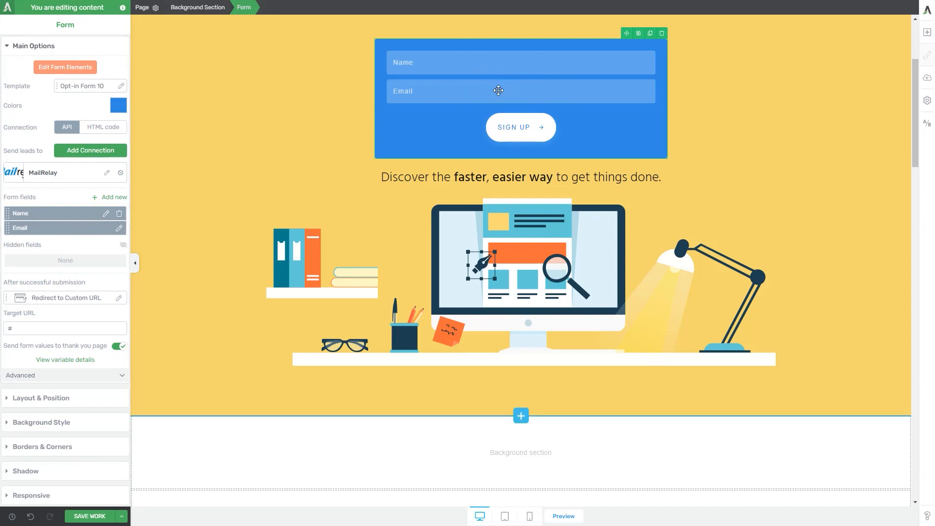
click(111, 198)
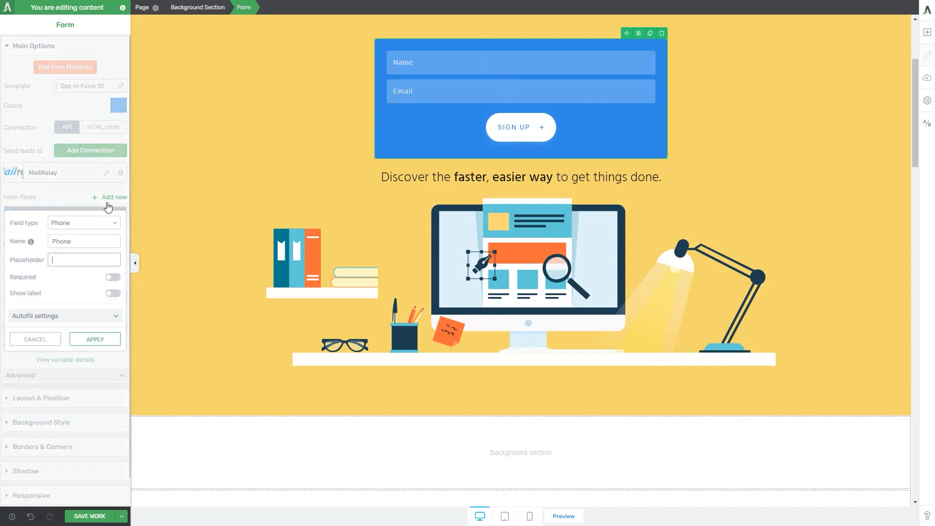
click(37, 340)
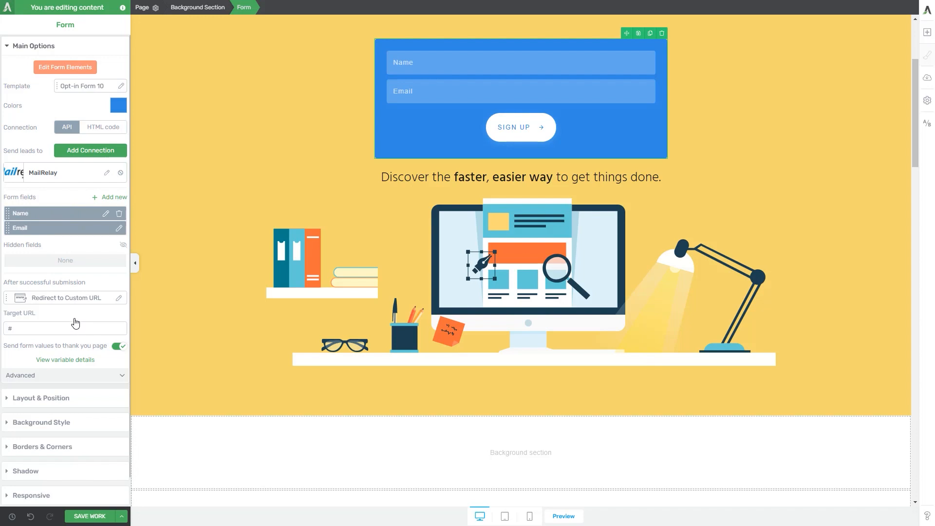
click(67, 299)
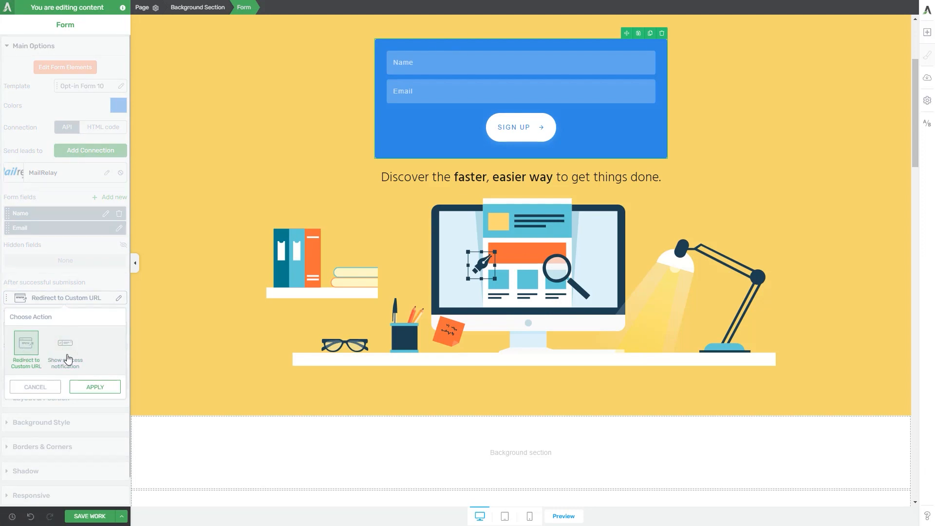
click(88, 387)
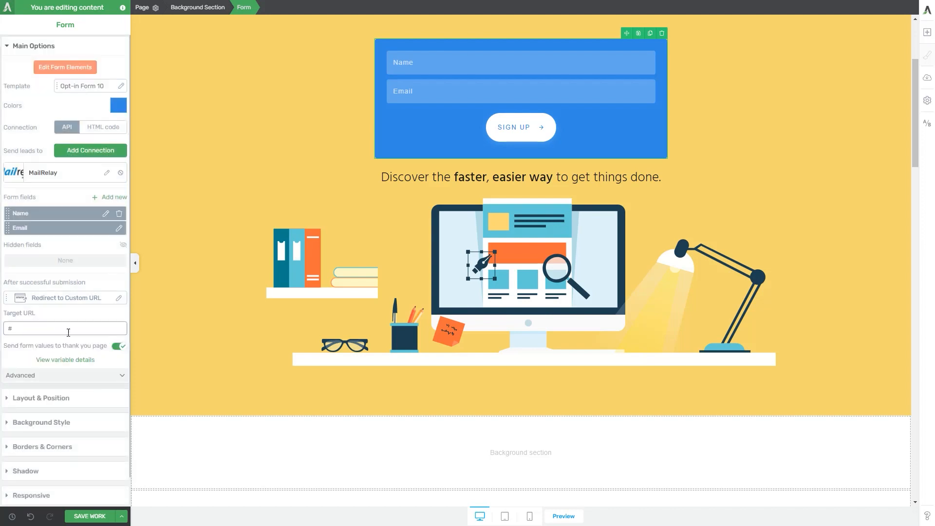
click(65, 331)
Set the form's action after successful submission to Show success notification and save the page.
click(46, 299)
click(69, 347)
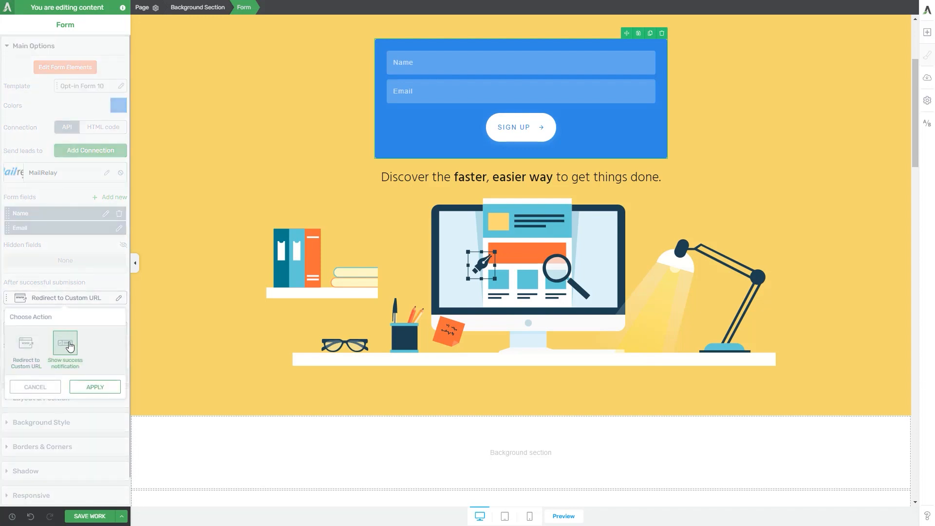
click(90, 387)
drag(47, 330, 9, 329)
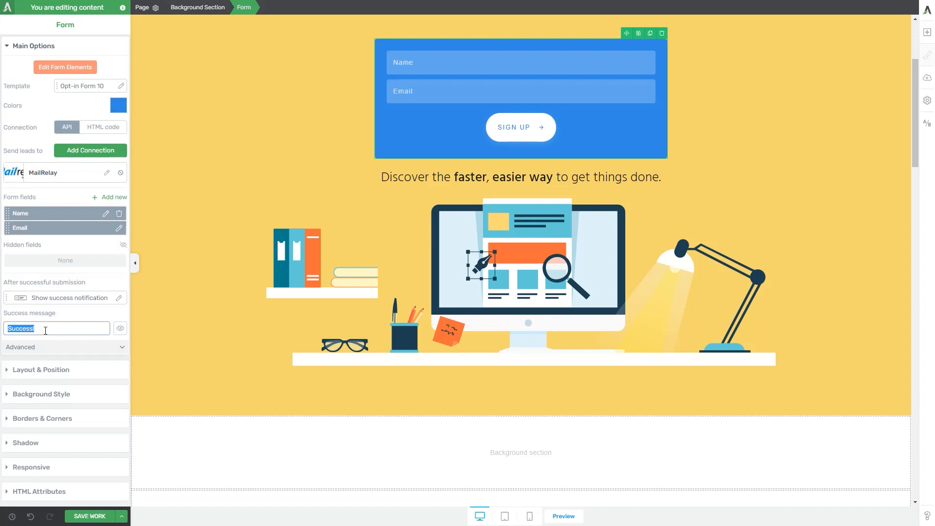
click(92, 363)
click(90, 516)
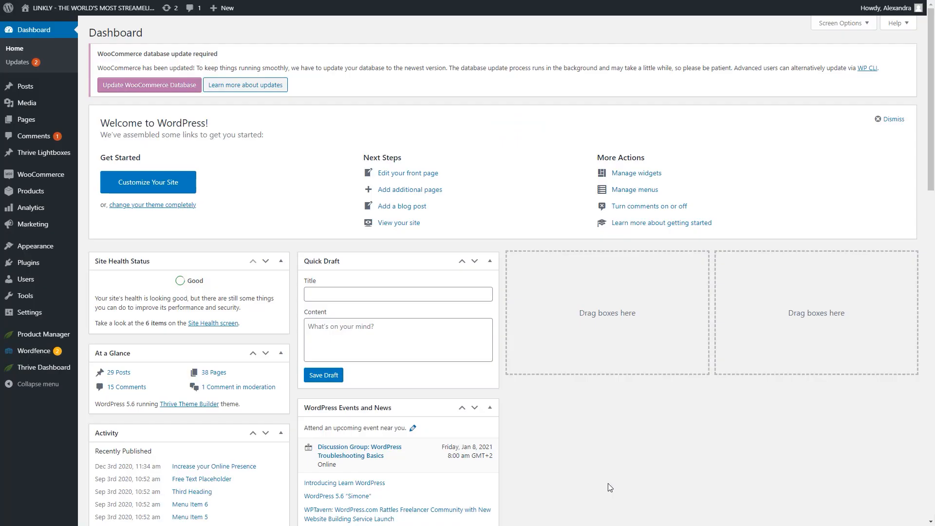
Return to the WordPress dashboard and open Thrive Leads.
mouse_move(46, 370)
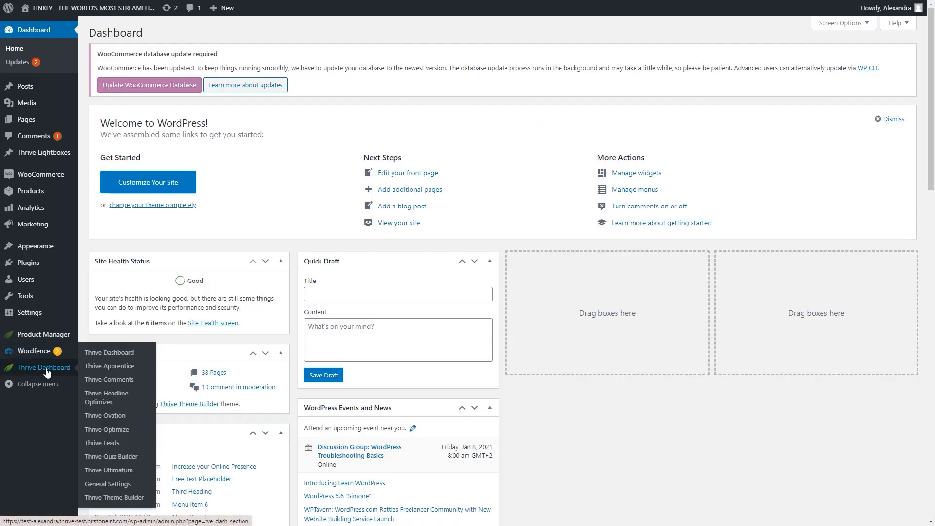
click(108, 443)
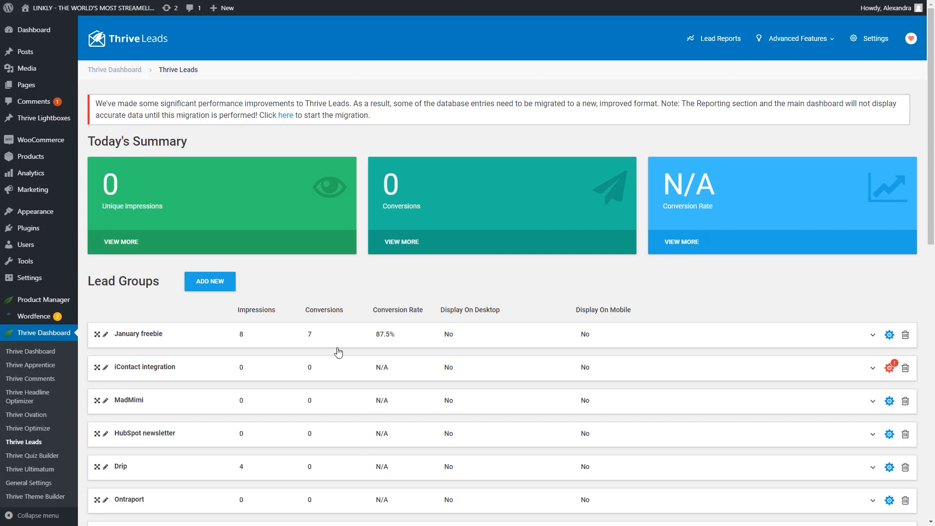
Open the Ribbon form of the January freebie lead group for design editing.
click(179, 340)
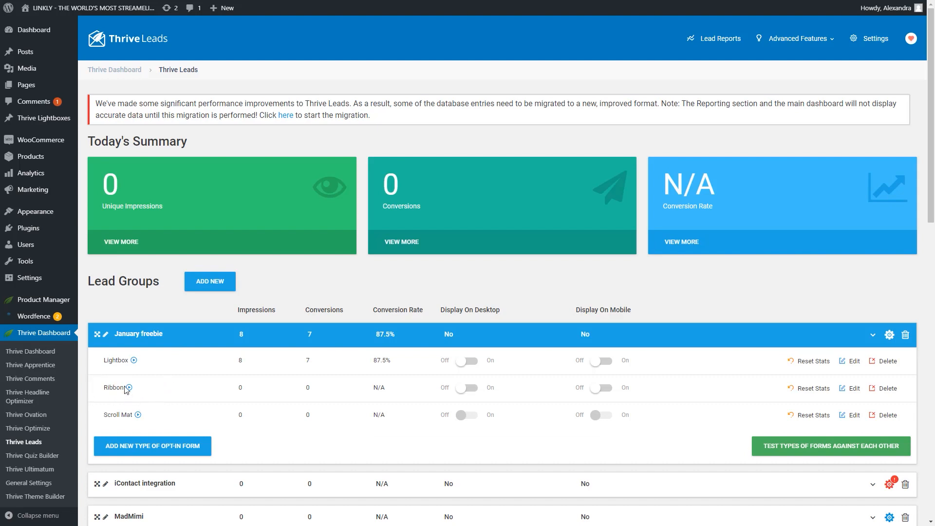
click(853, 389)
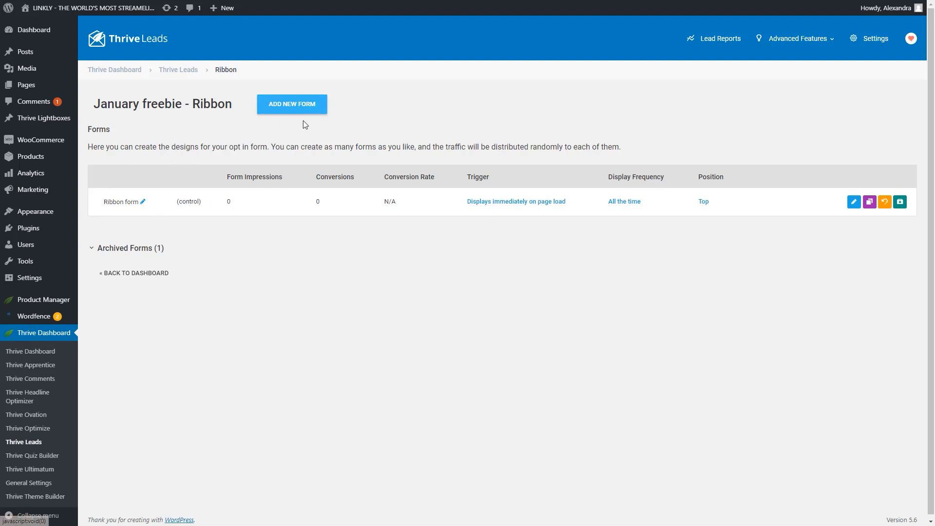
click(310, 109)
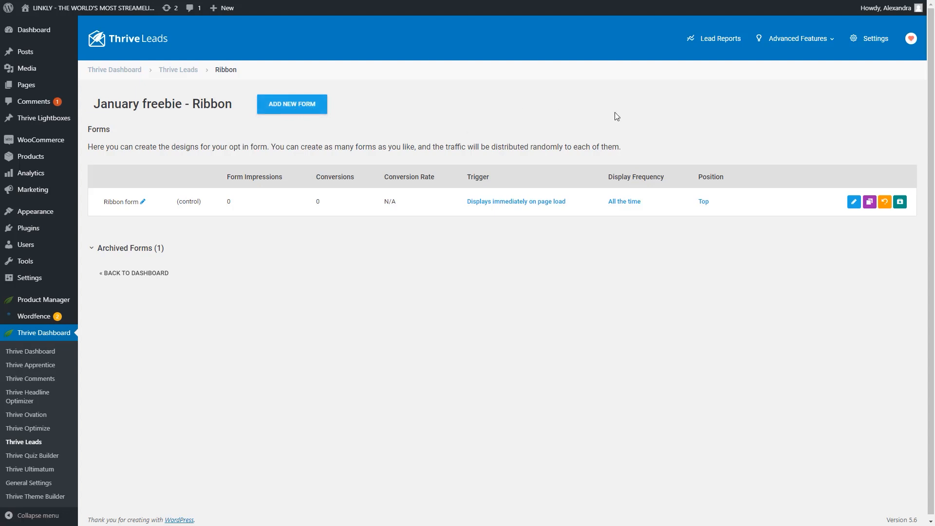
click(854, 202)
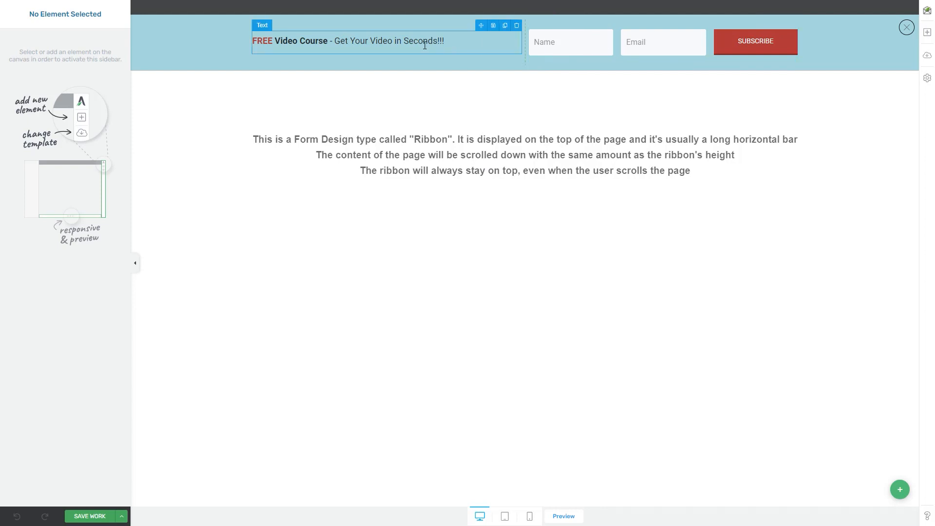
Select the ribbon's Lead Generation element and examine its API connection, form field and after-submission settings.
click(590, 50)
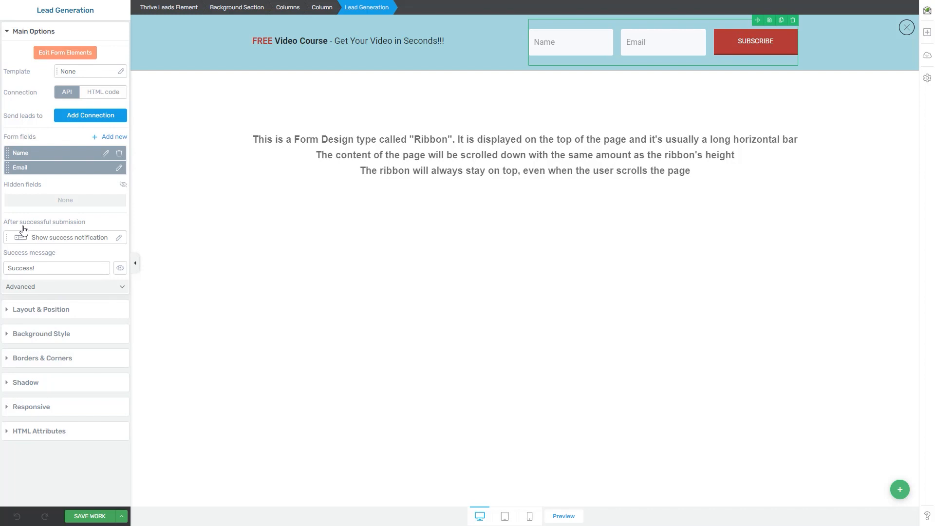
click(78, 118)
click(112, 117)
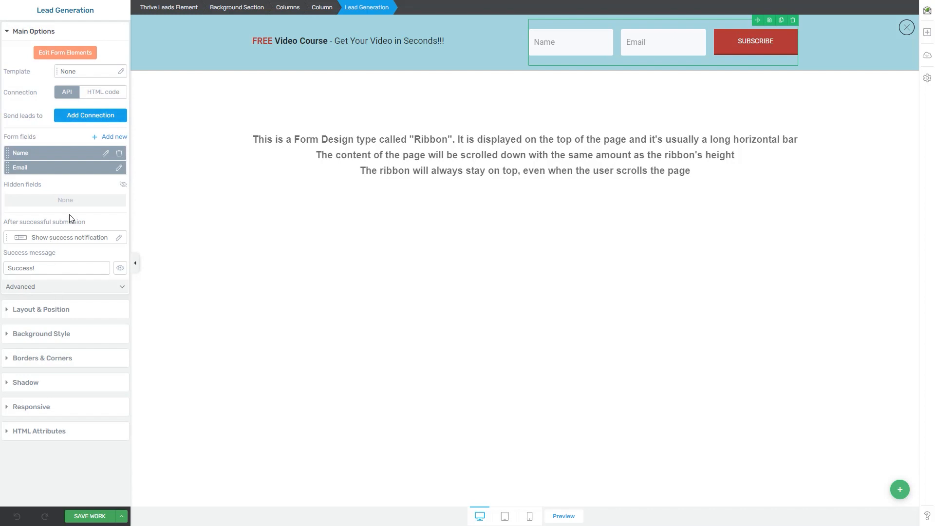